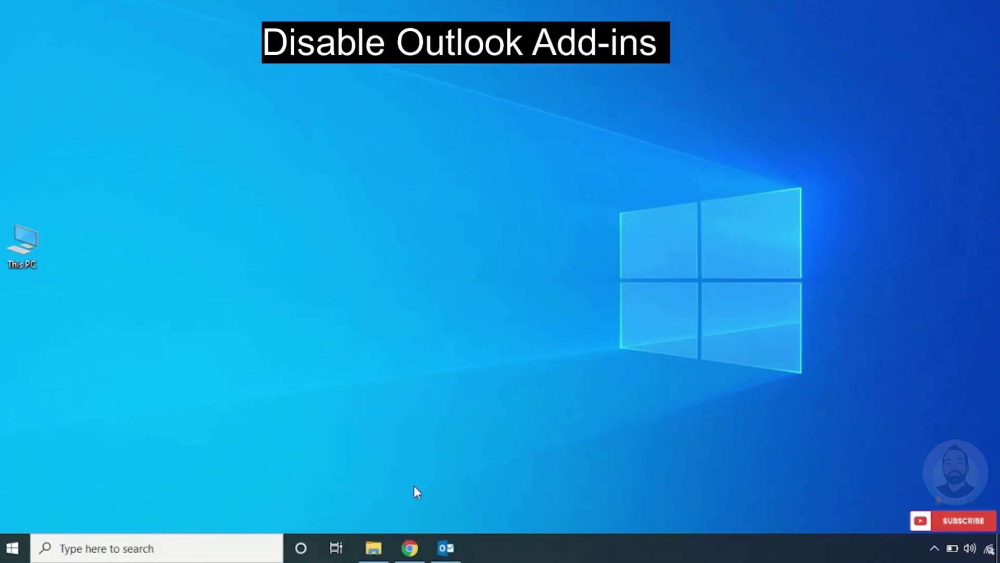
Step: Open the COM Add-ins manager from Outlook Options' Add-ins page
click(447, 548)
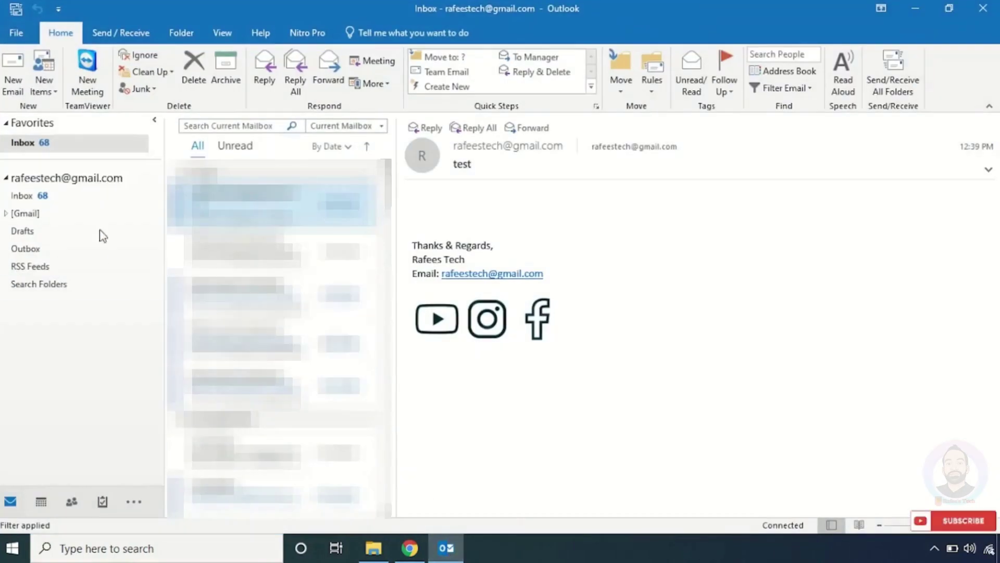
click(16, 38)
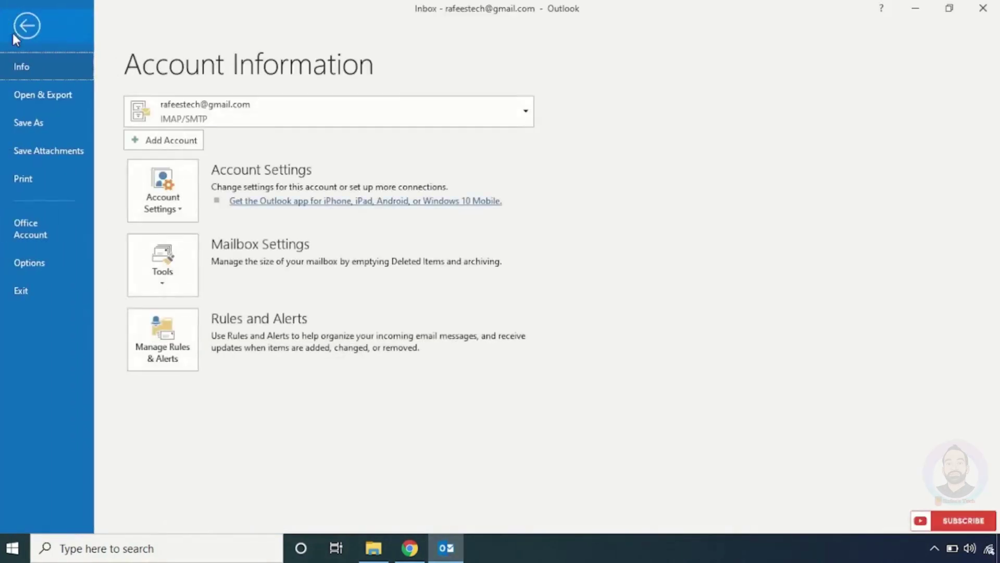
click(45, 268)
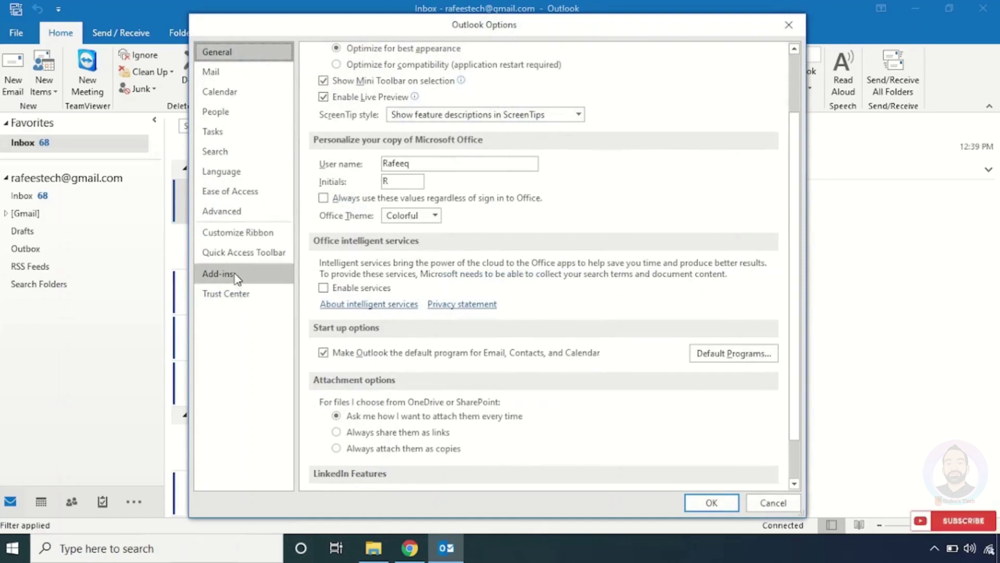
click(217, 284)
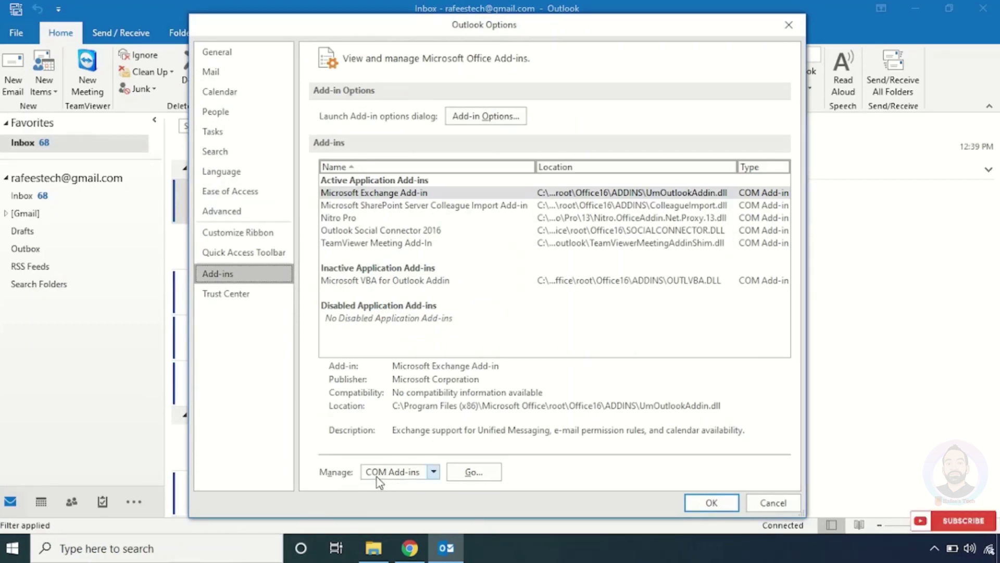
click(472, 472)
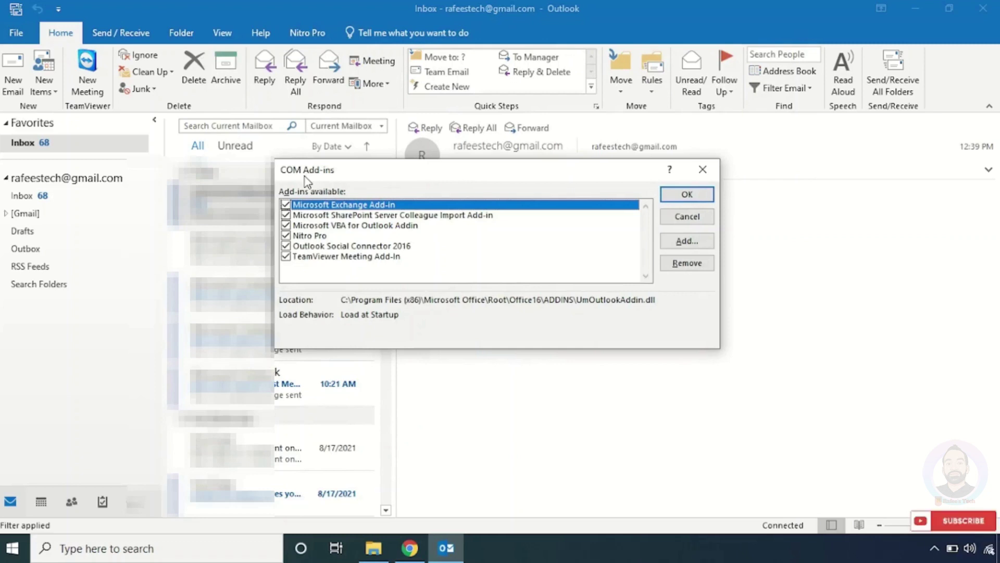
Step: Disable SharePoint Colleague Import, VBA for Outlook, Nitro Pro, Social Connector 2016 and TeamViewer Meeting add-ins
click(286, 215)
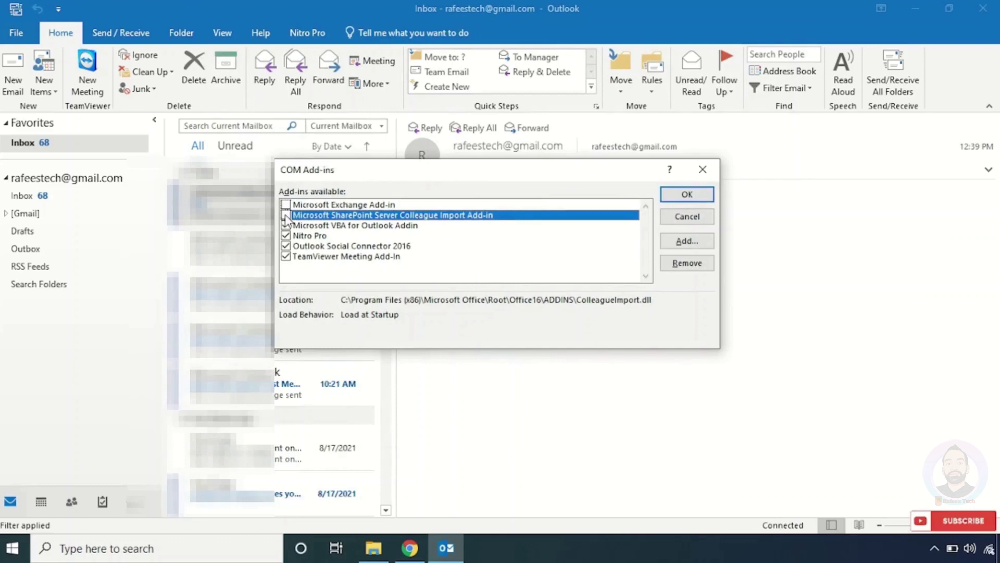
click(286, 225)
click(286, 235)
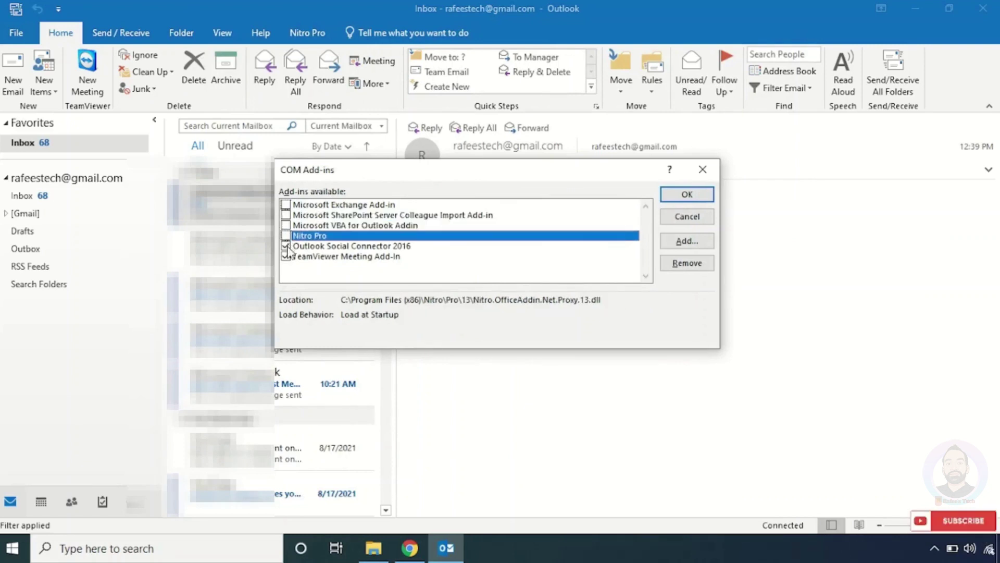
click(286, 246)
click(286, 256)
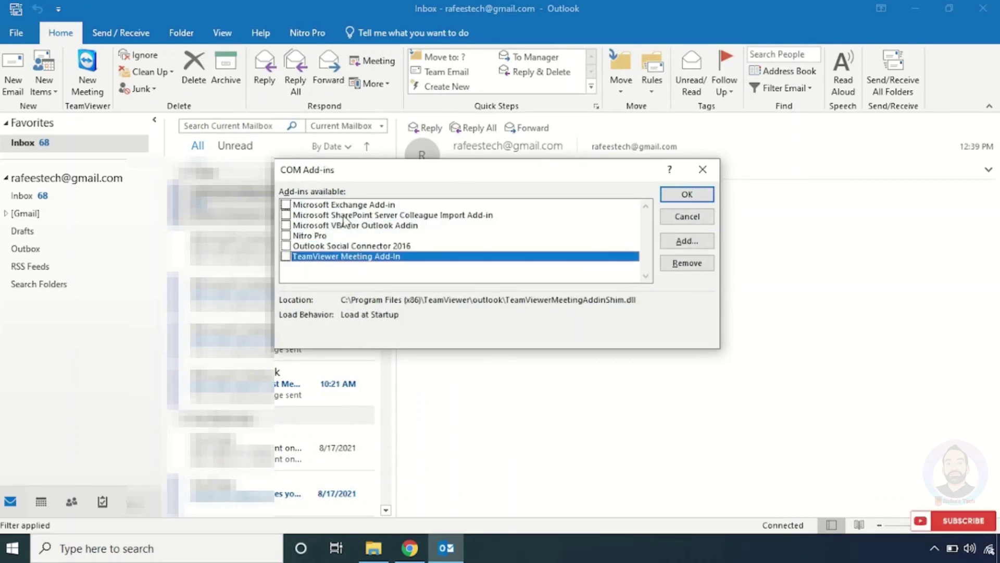
click(678, 197)
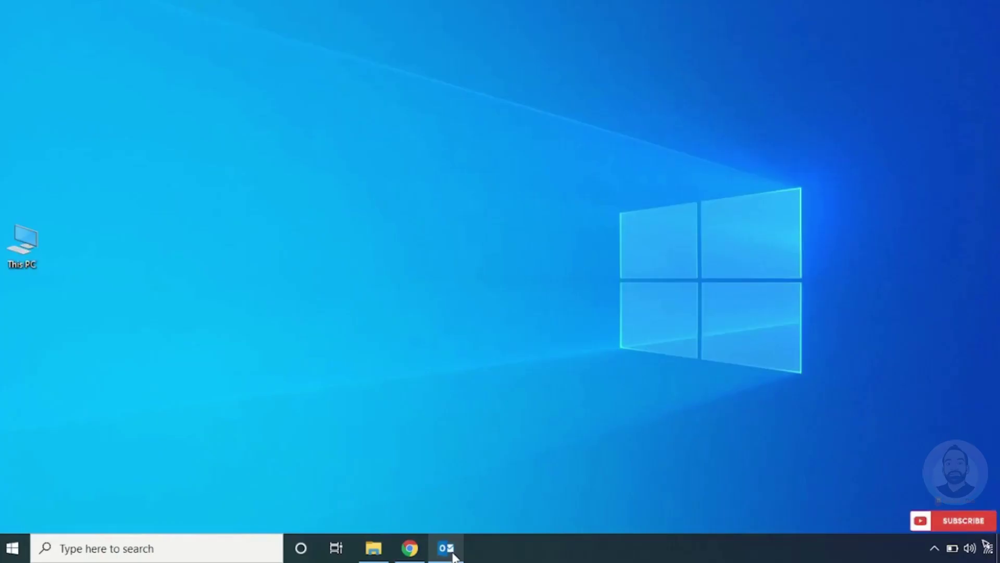
Step: In Advanced options, uncheck both RSS Feeds settings, including Common Feed List syncing
click(447, 548)
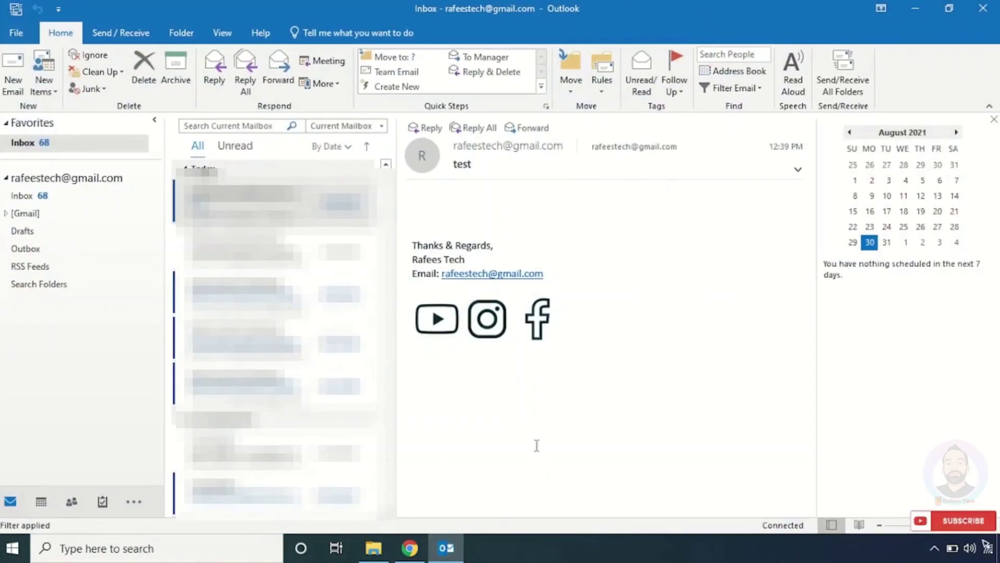
click(18, 33)
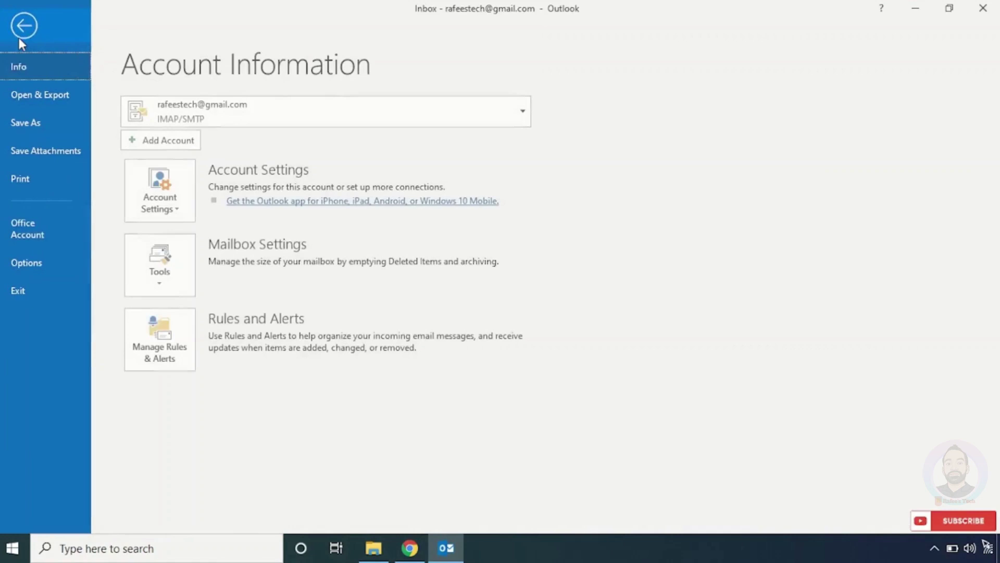
click(45, 264)
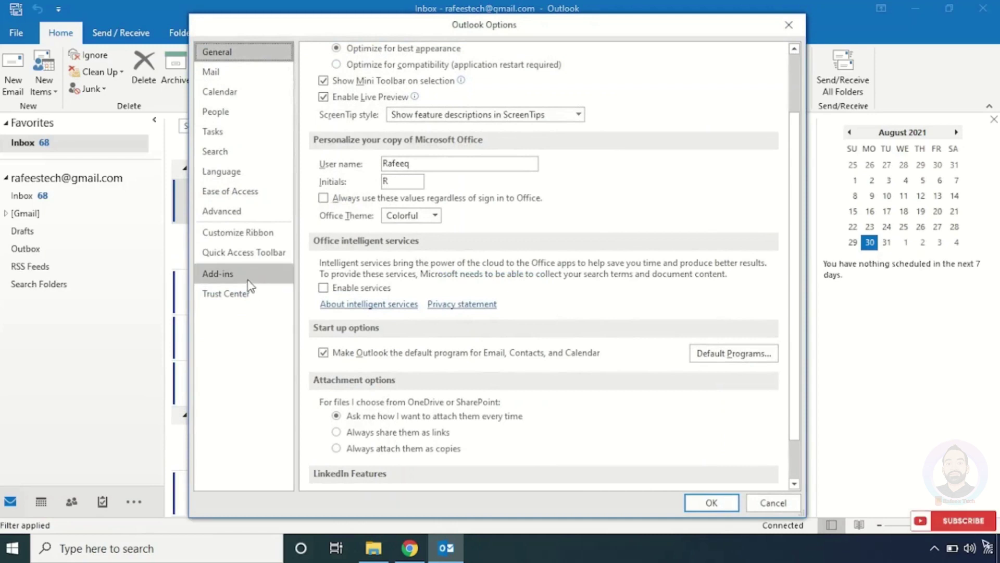
click(252, 218)
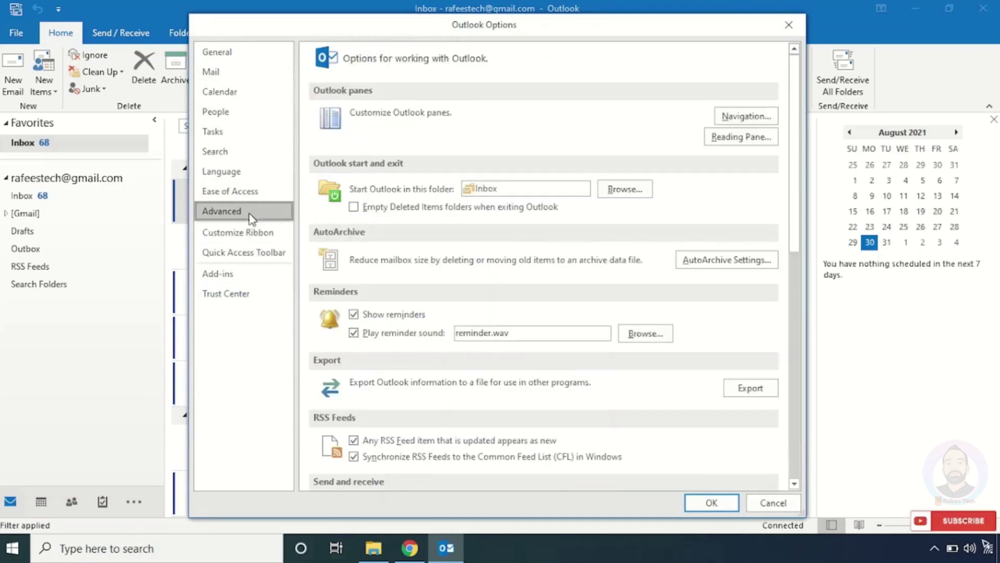
scroll(306, 322, down, 3)
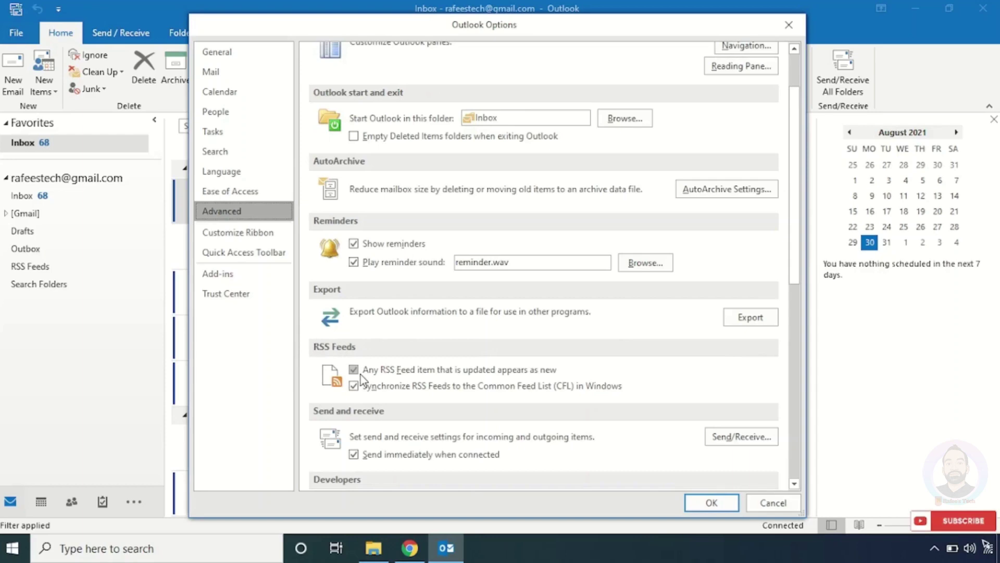
click(355, 370)
click(355, 386)
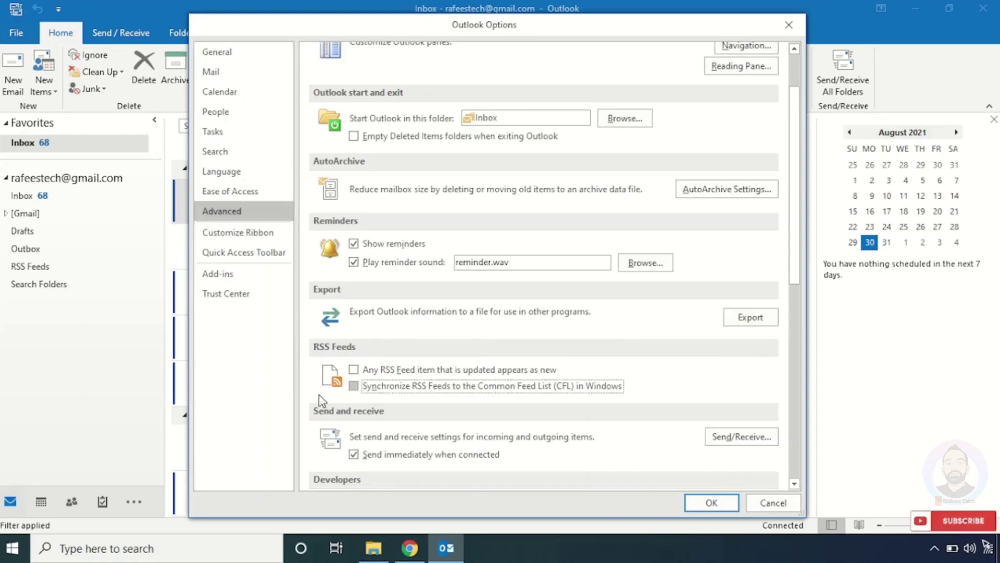
Step: Uncheck Disable hardware graphics acceleration under Display and save the options
scroll(305, 393, down, 5)
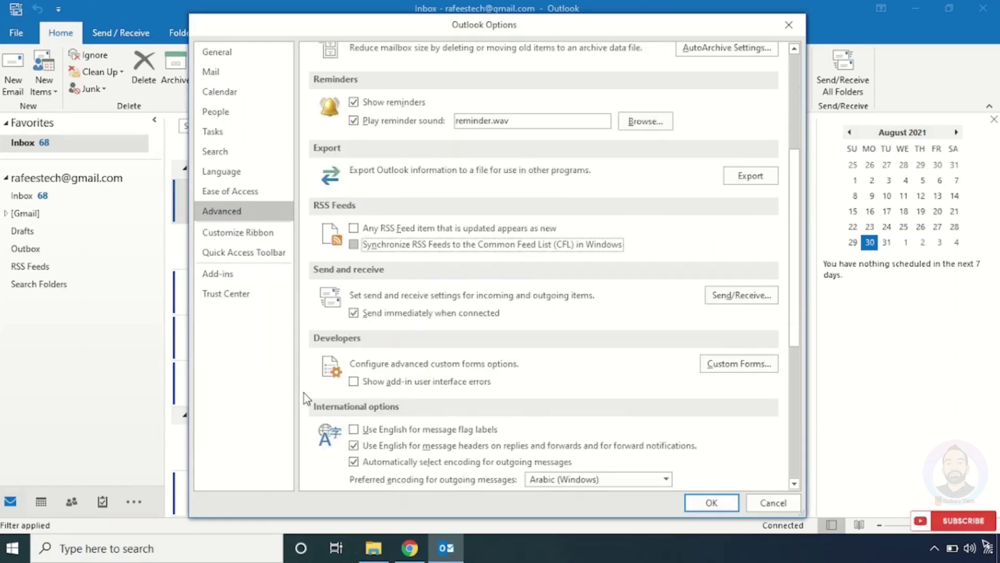
scroll(305, 392, down, 7)
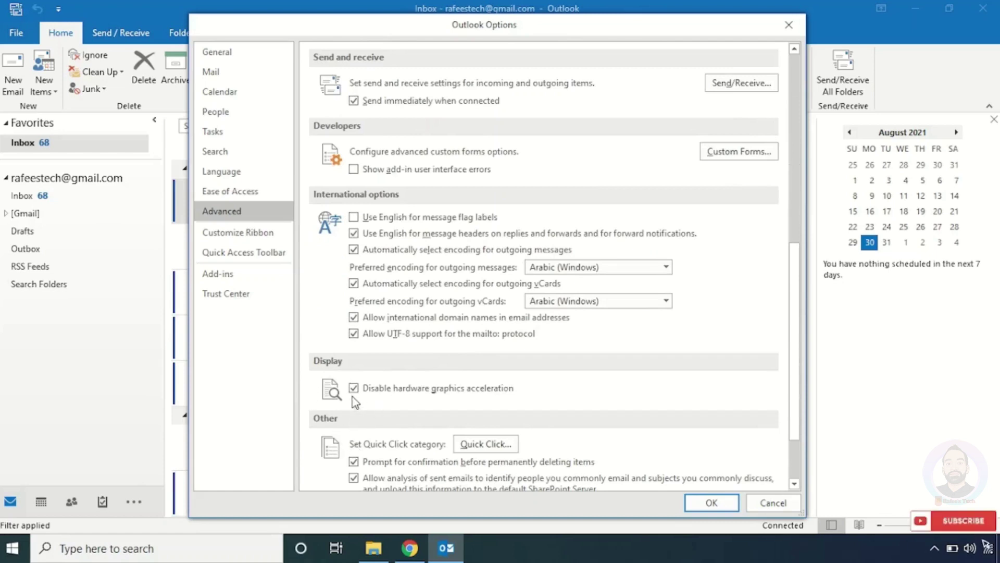
click(385, 397)
click(515, 393)
click(355, 390)
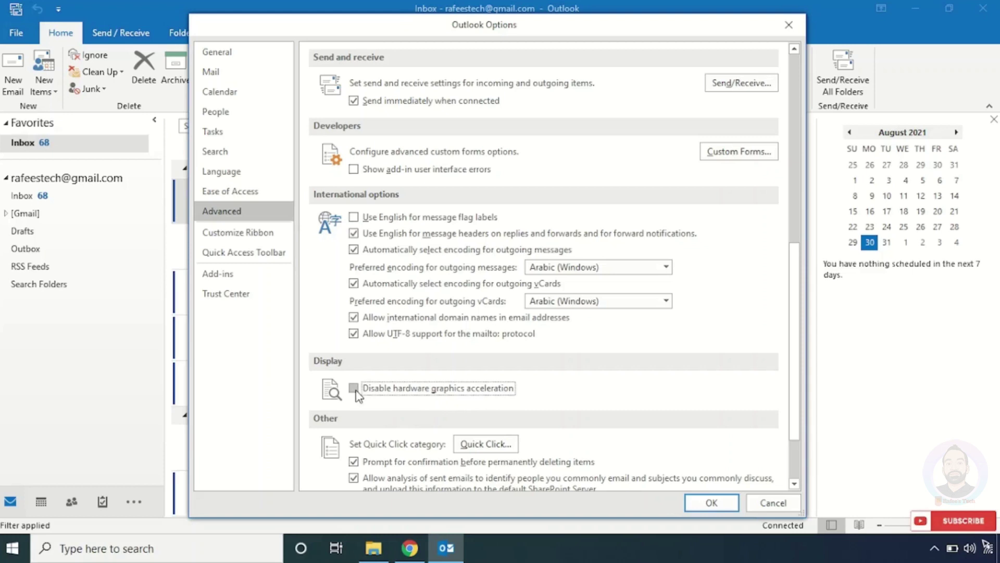
click(711, 503)
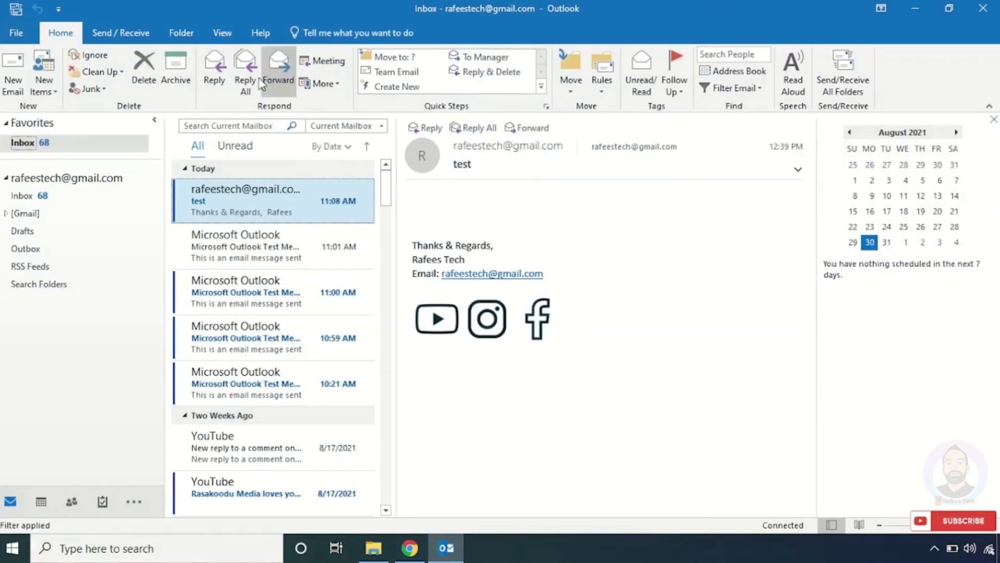
Step: Enable Run AutoArchive every 1 day in AutoArchive Settings and save Outlook Options
click(16, 32)
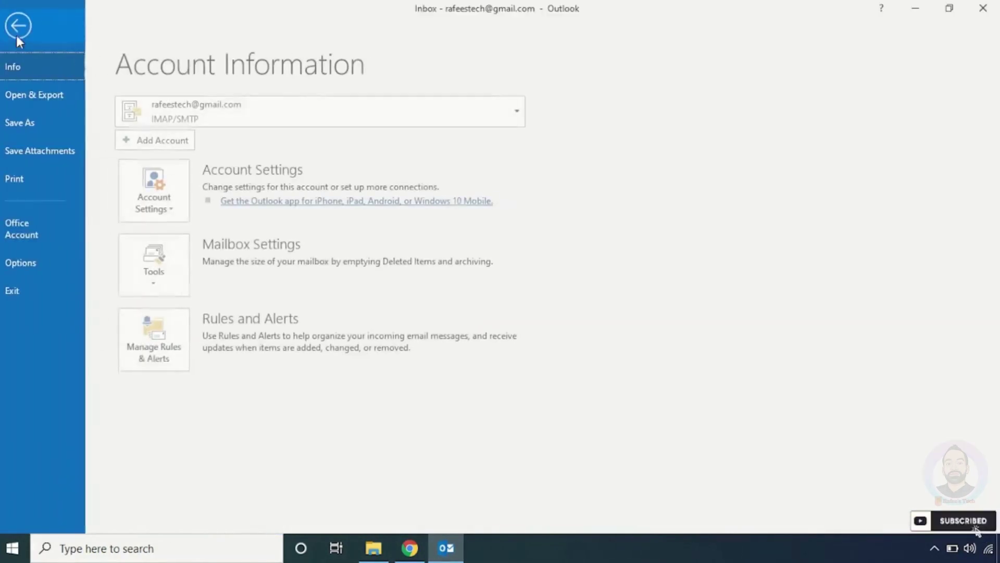
click(61, 268)
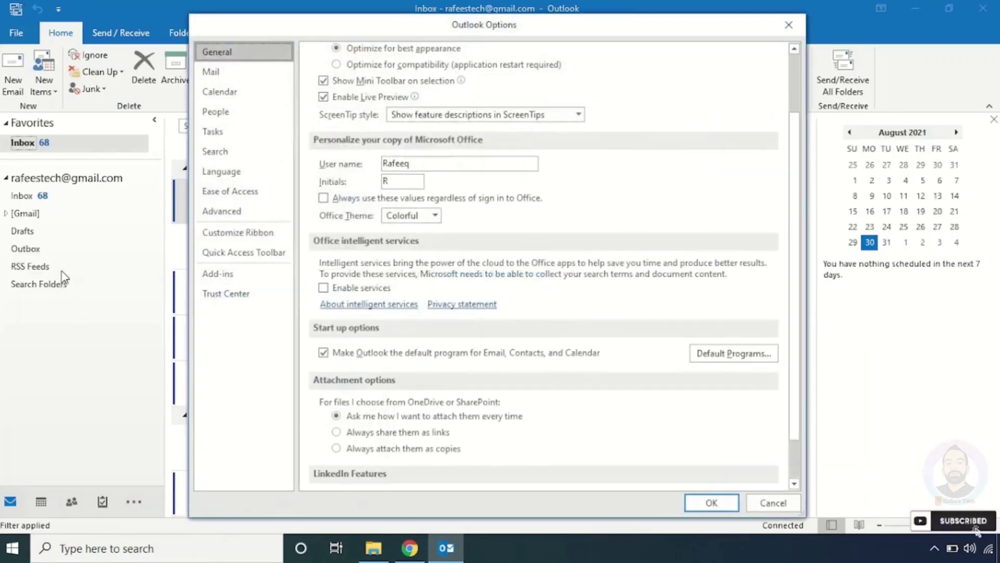
click(247, 214)
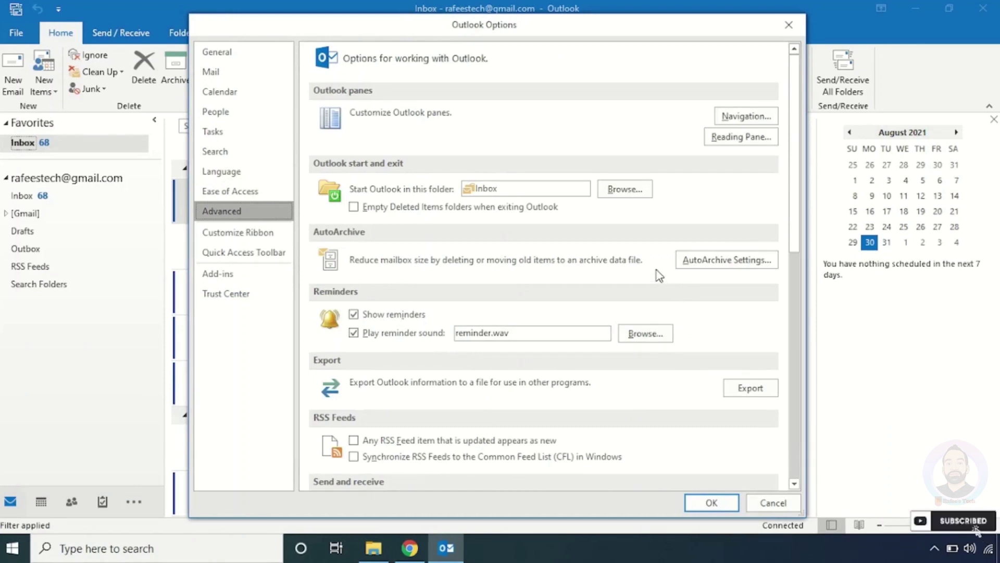
click(715, 270)
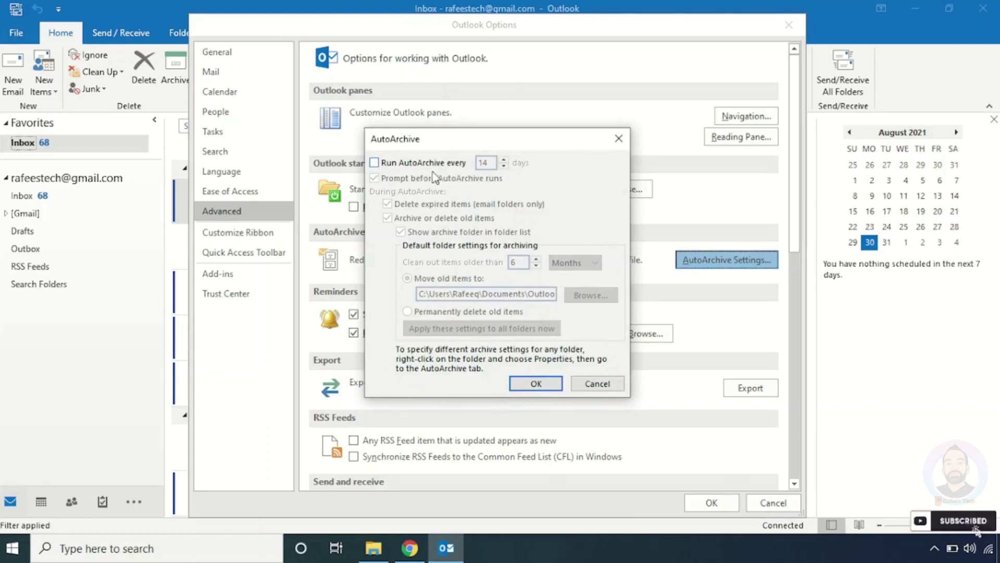
click(374, 162)
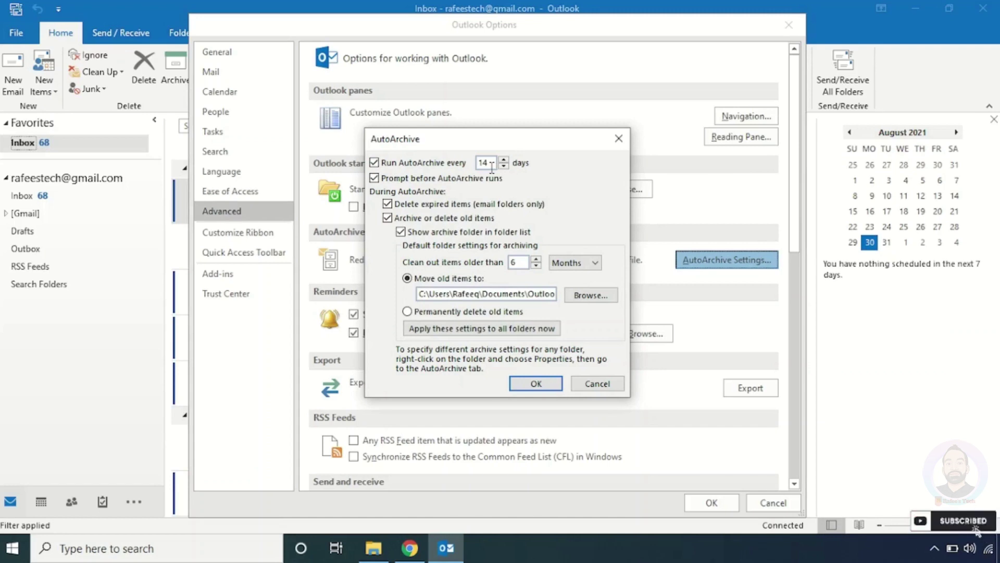
double_click(493, 163)
text(1)
click(537, 384)
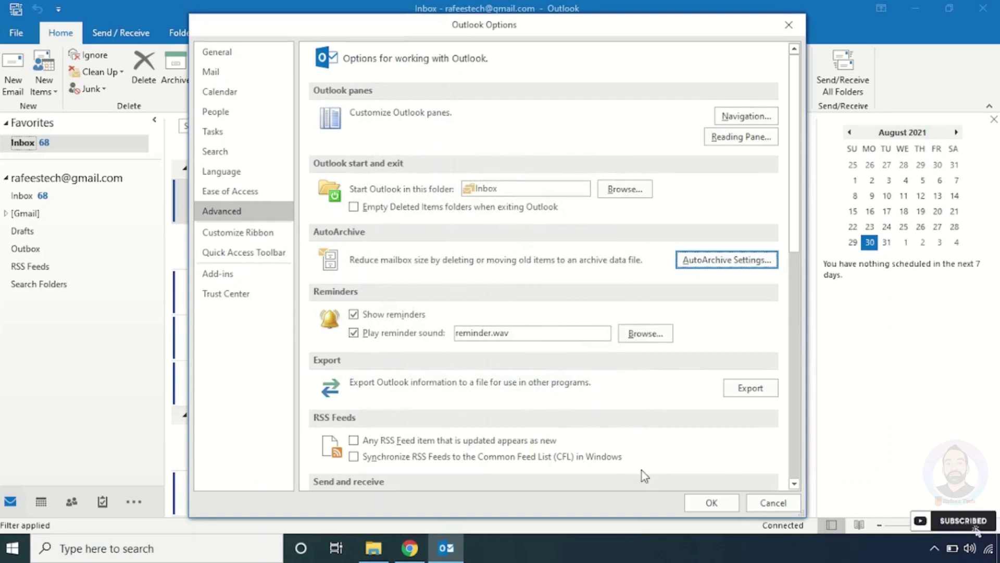
click(712, 503)
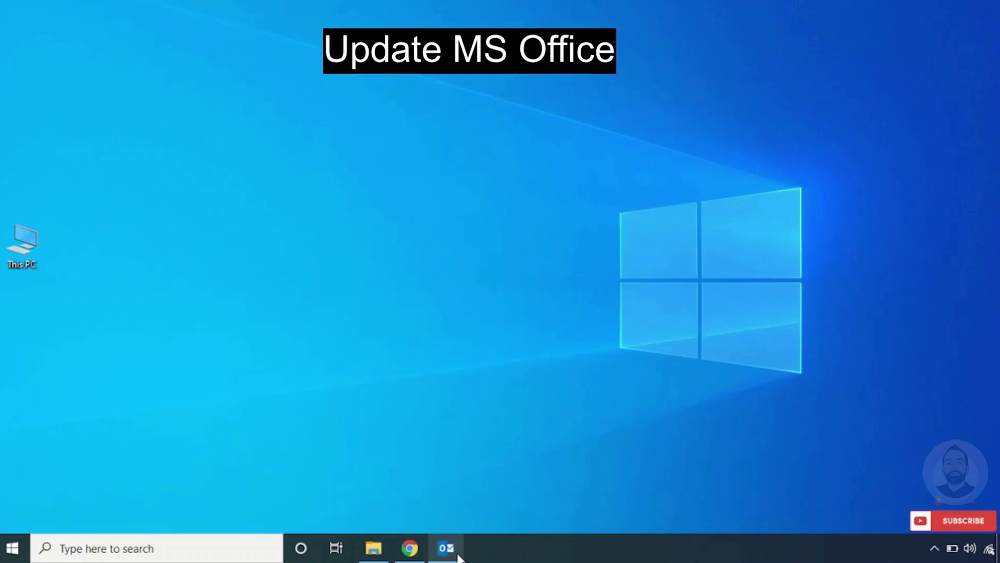
Step: Run Update Now from Office Account's Update Options and continue so Office closes Outlook
click(446, 548)
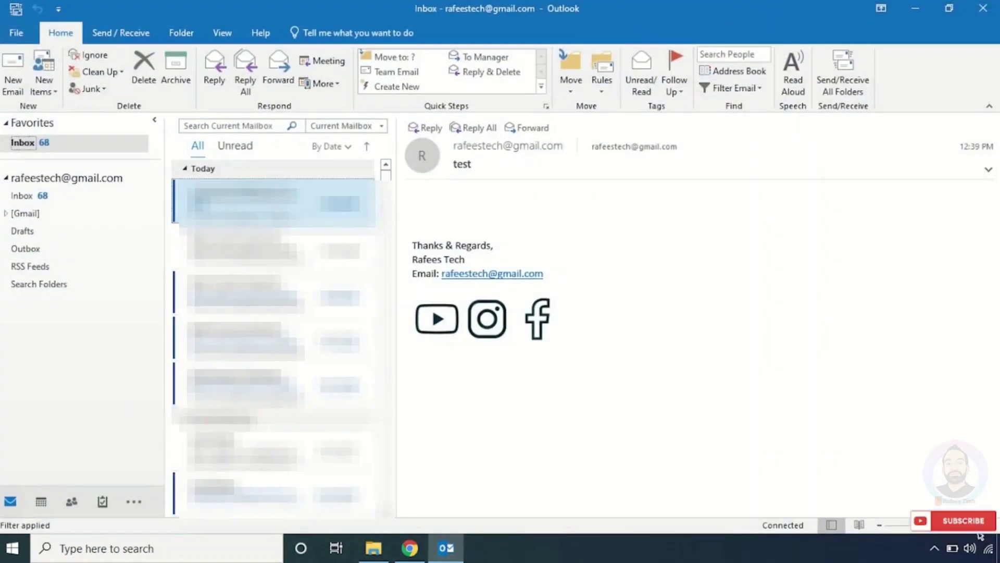
click(10, 33)
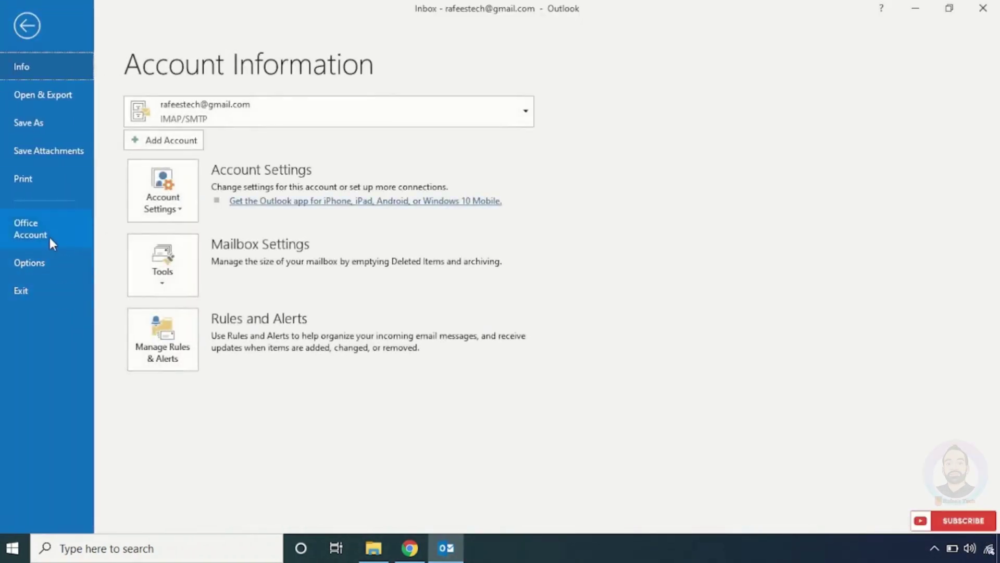
click(48, 234)
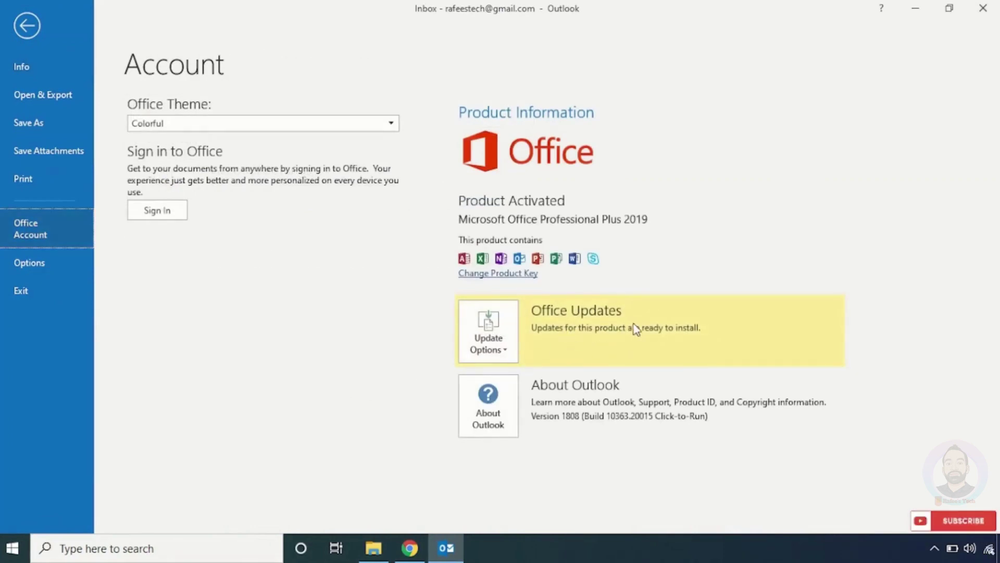
click(508, 359)
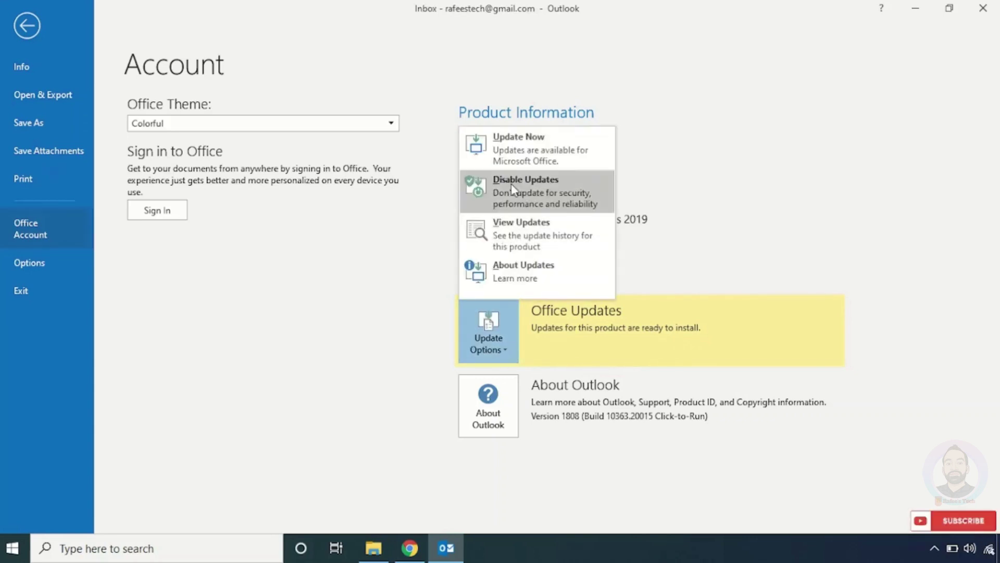
click(508, 150)
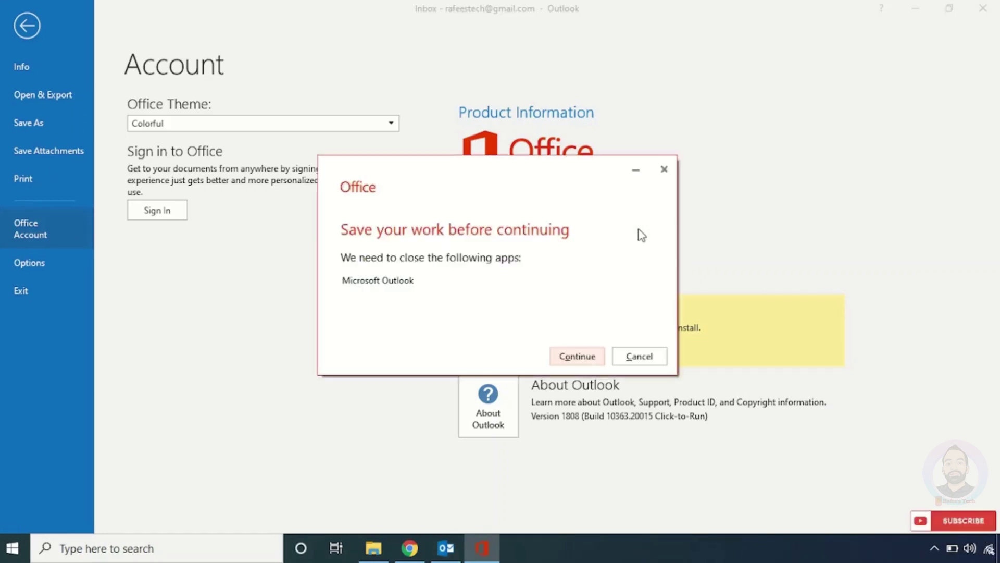
click(569, 357)
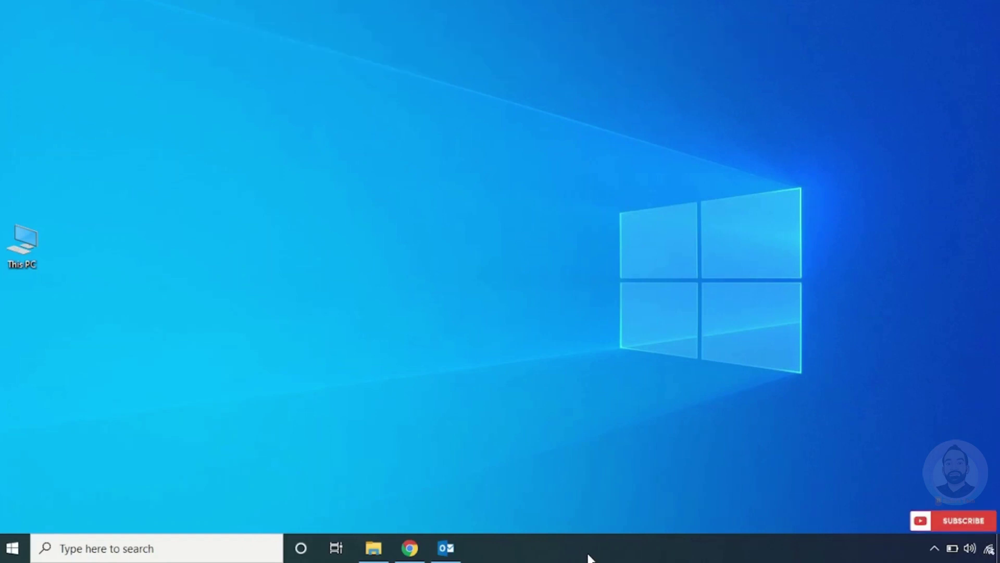
Step: Launch Task Manager and jump to OUTLOOK.EXE in the Details list
right_click(589, 557)
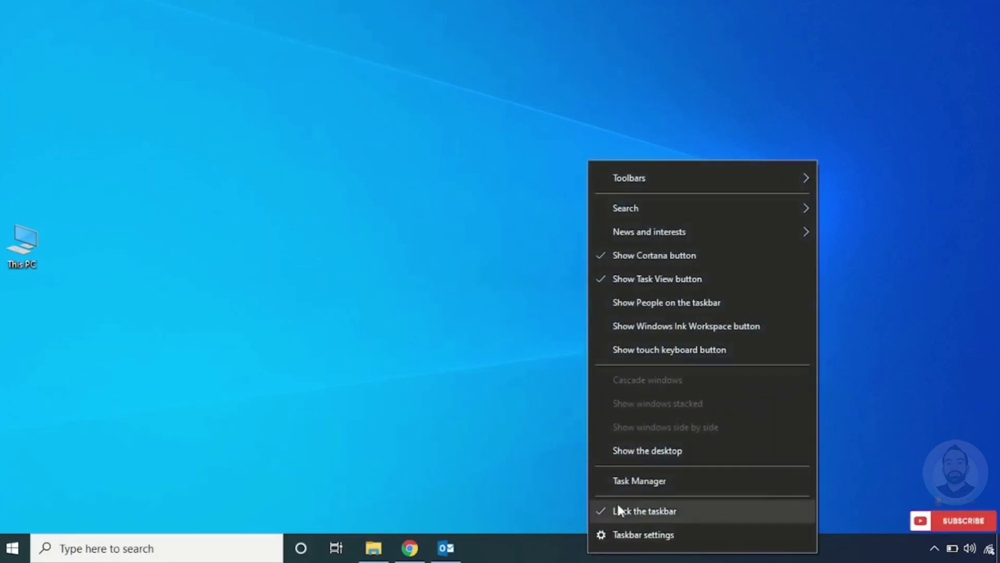
click(624, 483)
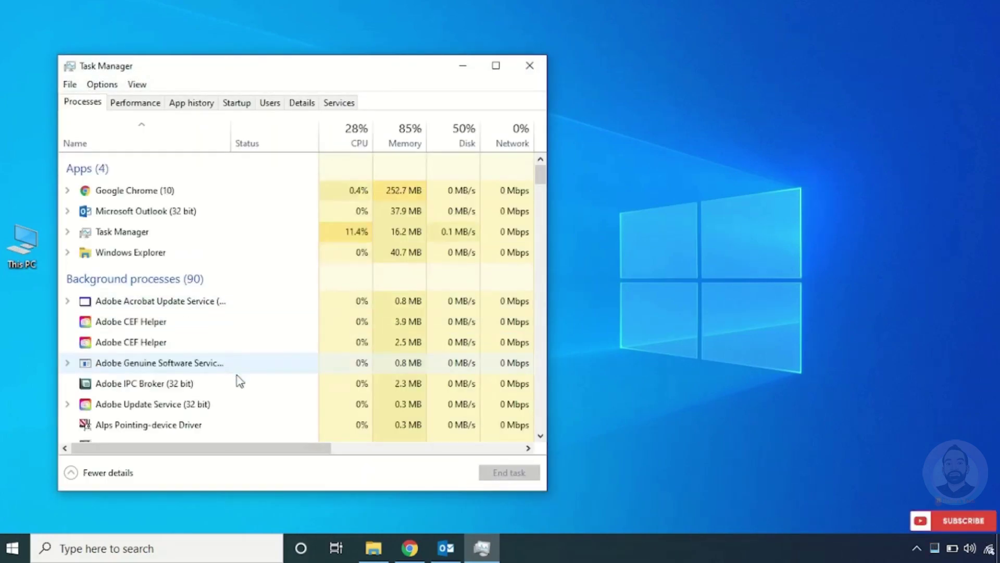
click(171, 214)
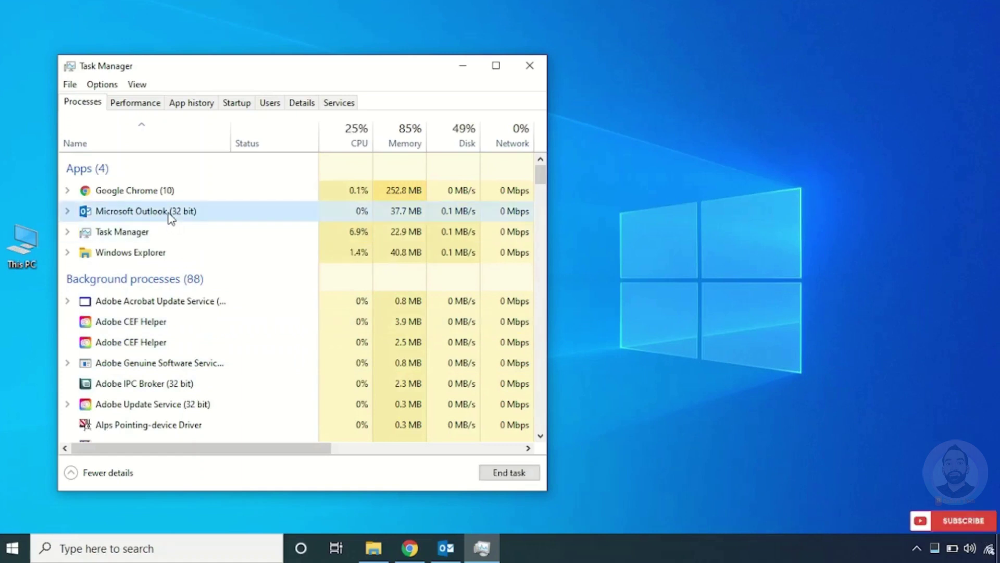
right_click(171, 216)
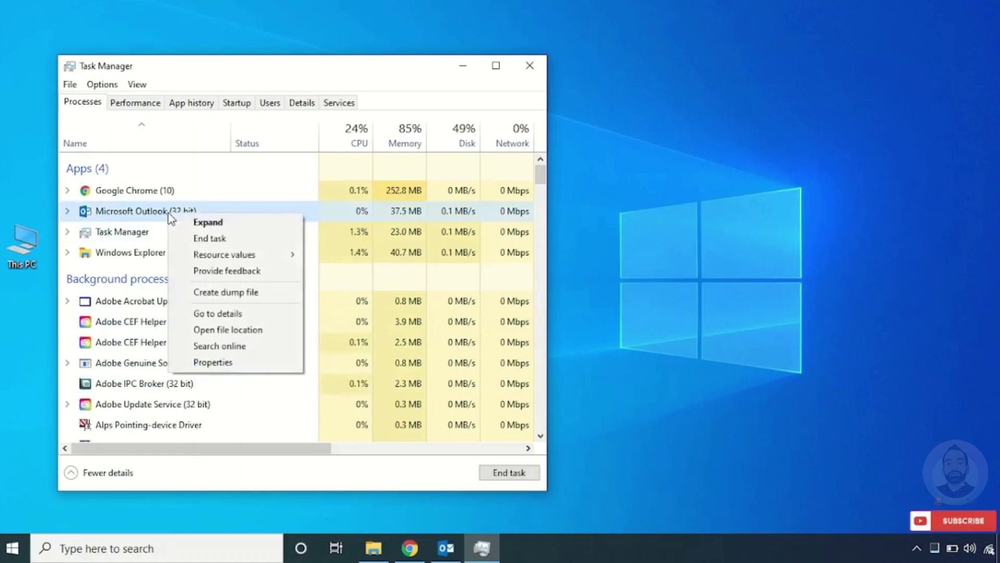
click(203, 315)
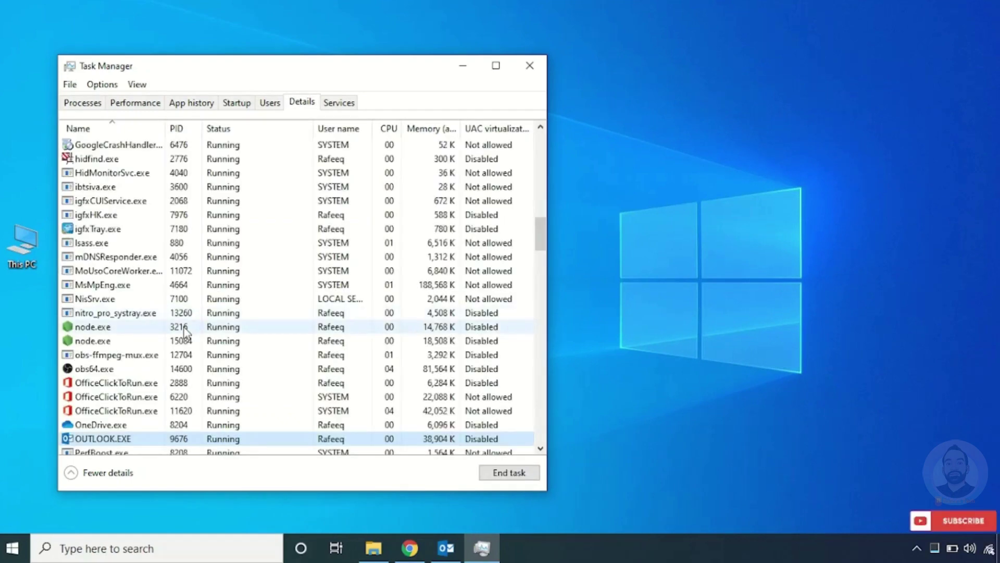
scroll(143, 292, down, 1)
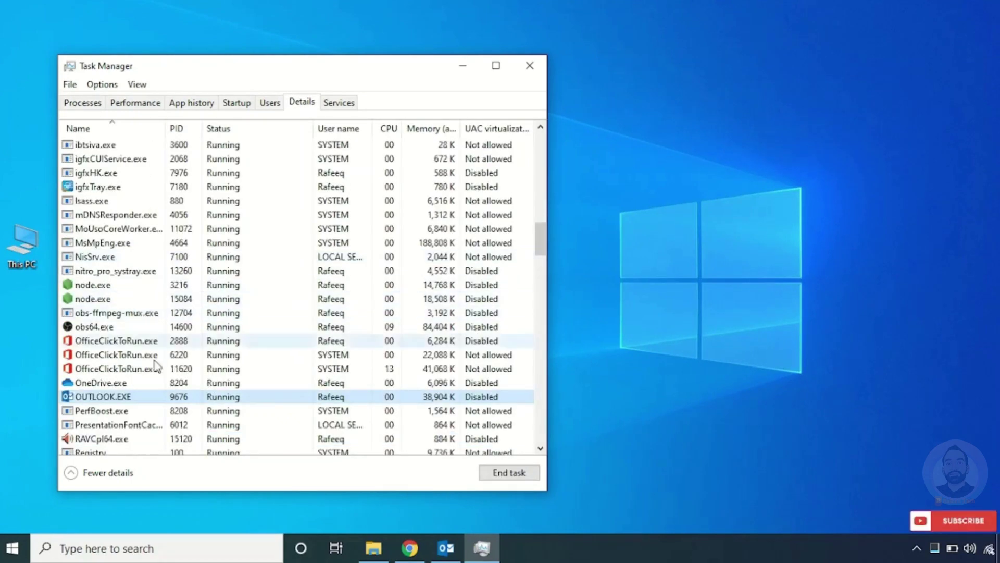
Step: Set OUTLOOK.EXE priority to Realtime, confirm the change, and close Task Manager
right_click(135, 396)
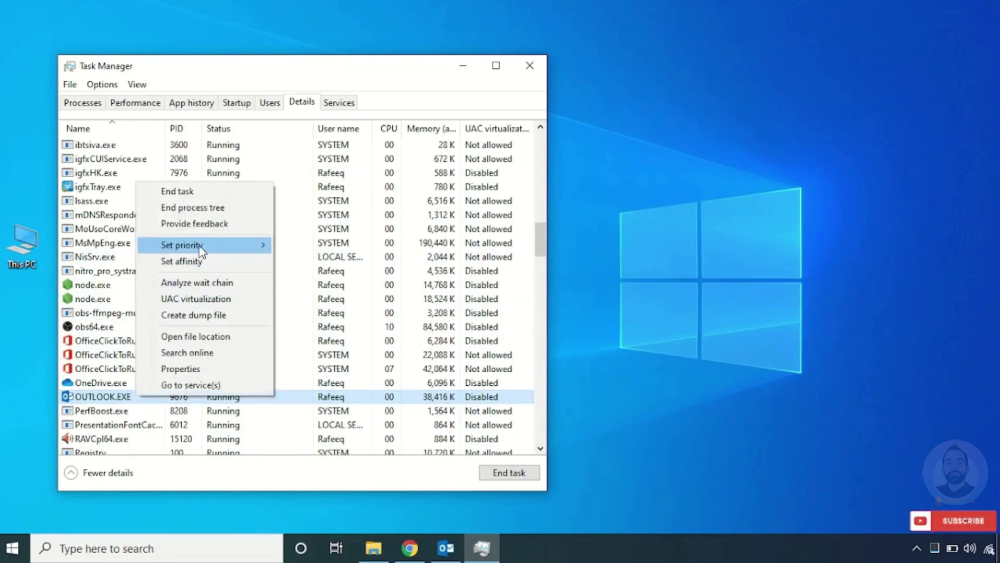
mouse_move(202, 252)
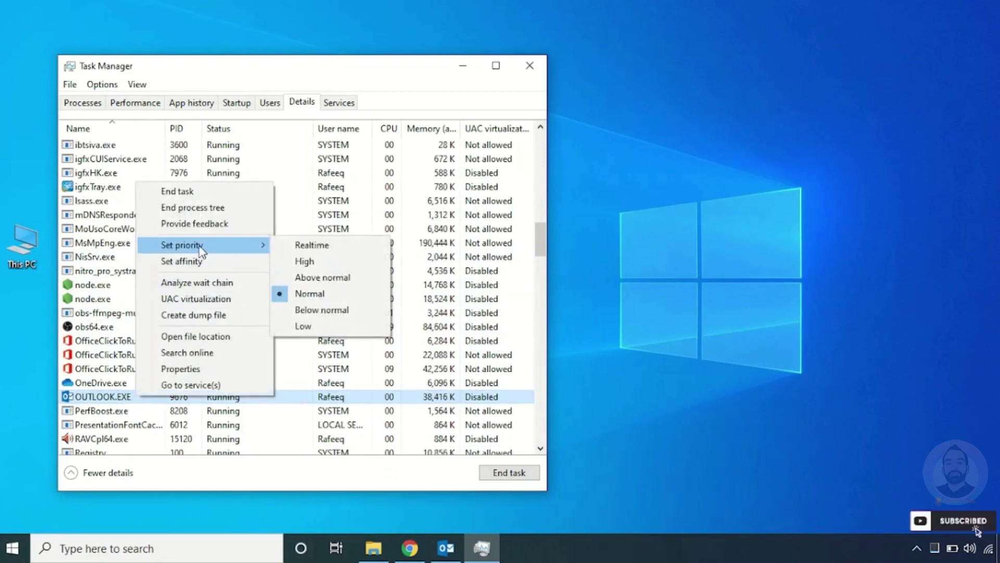
click(287, 246)
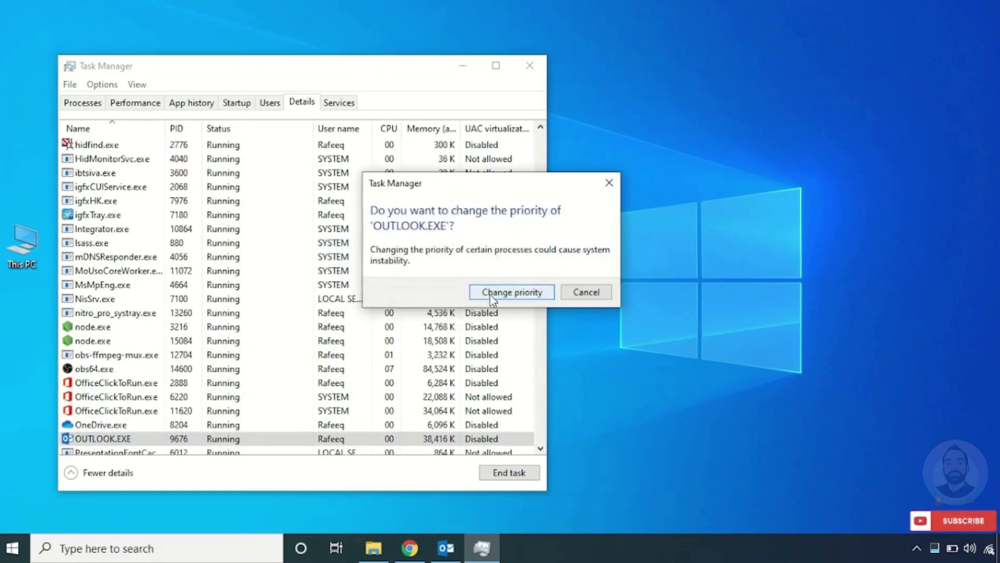
click(489, 294)
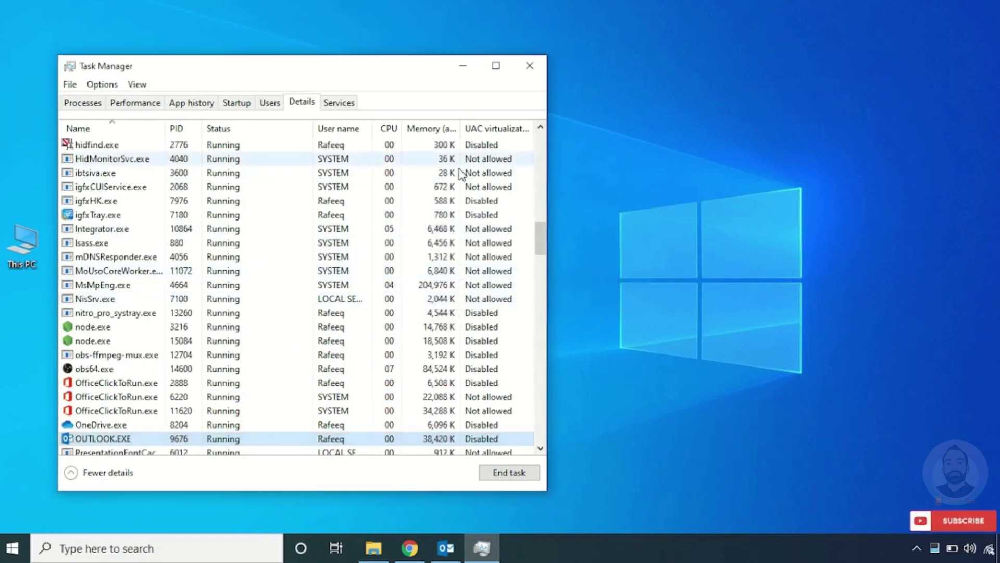
click(530, 72)
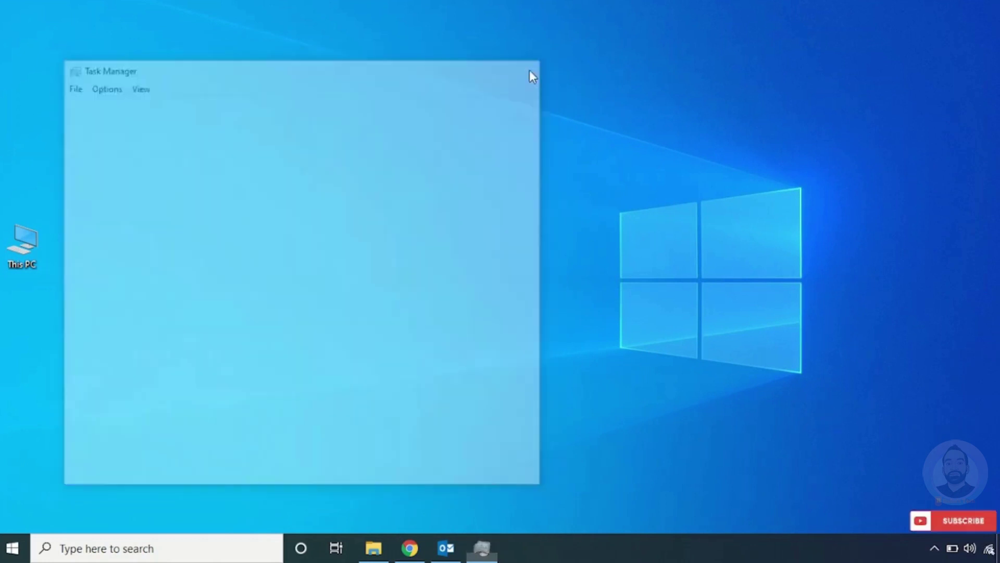